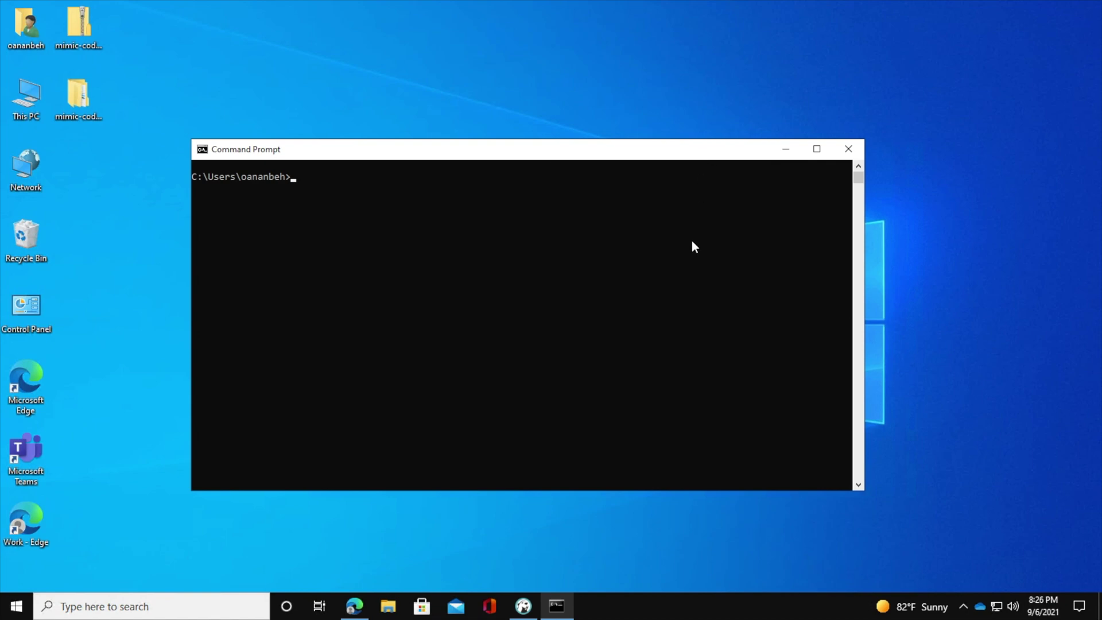
type("p")
type("sql")
Step: Run psql in Command Prompt to confirm it isn't recognized, then open This PC
key("Return")
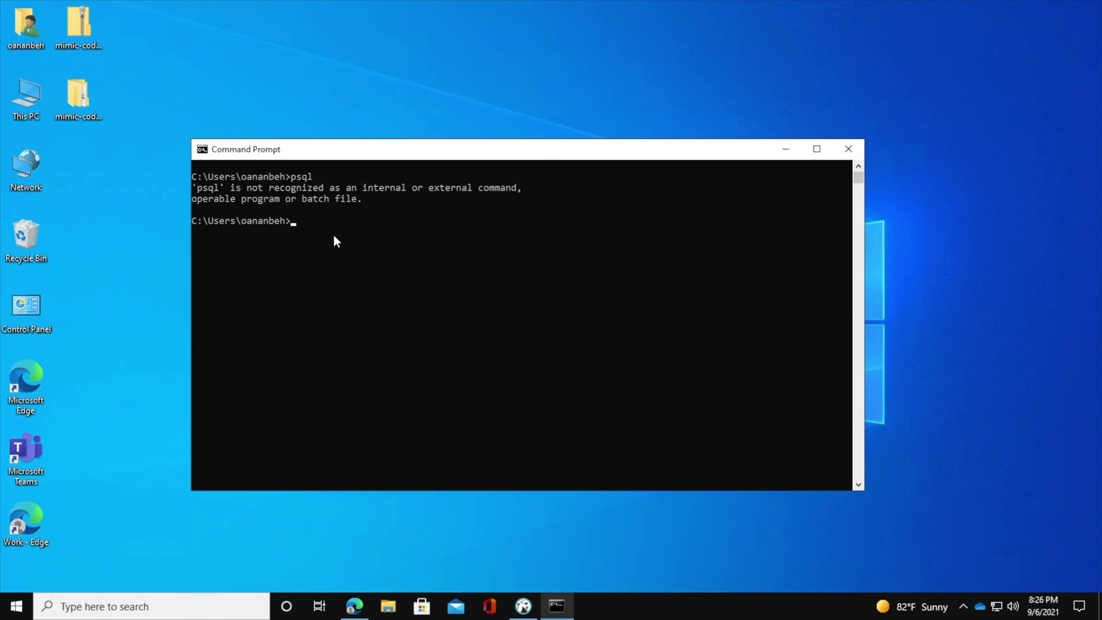
double_click(29, 100)
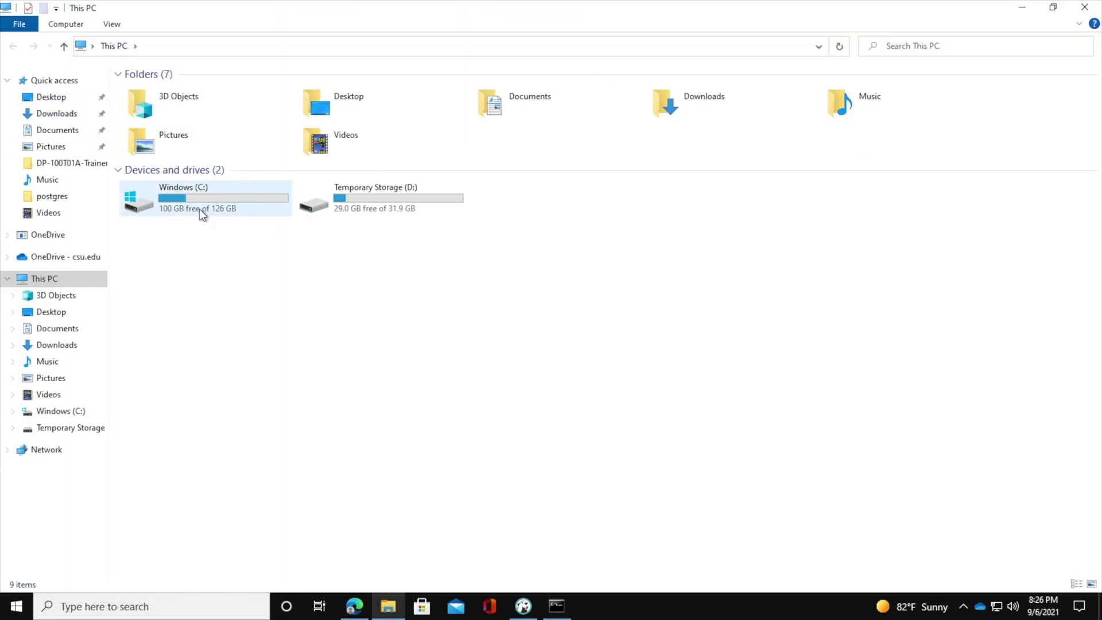
Step: Browse to C:\Program Files\PostgreSQL\13\bin in File Explorer
double_click(180, 202)
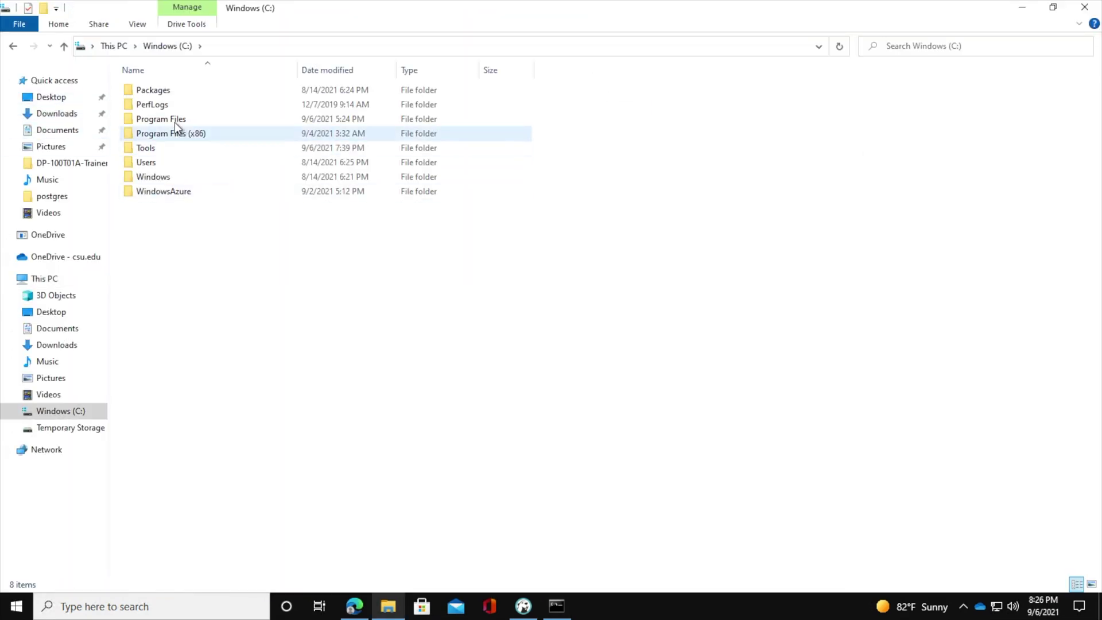
double_click(168, 118)
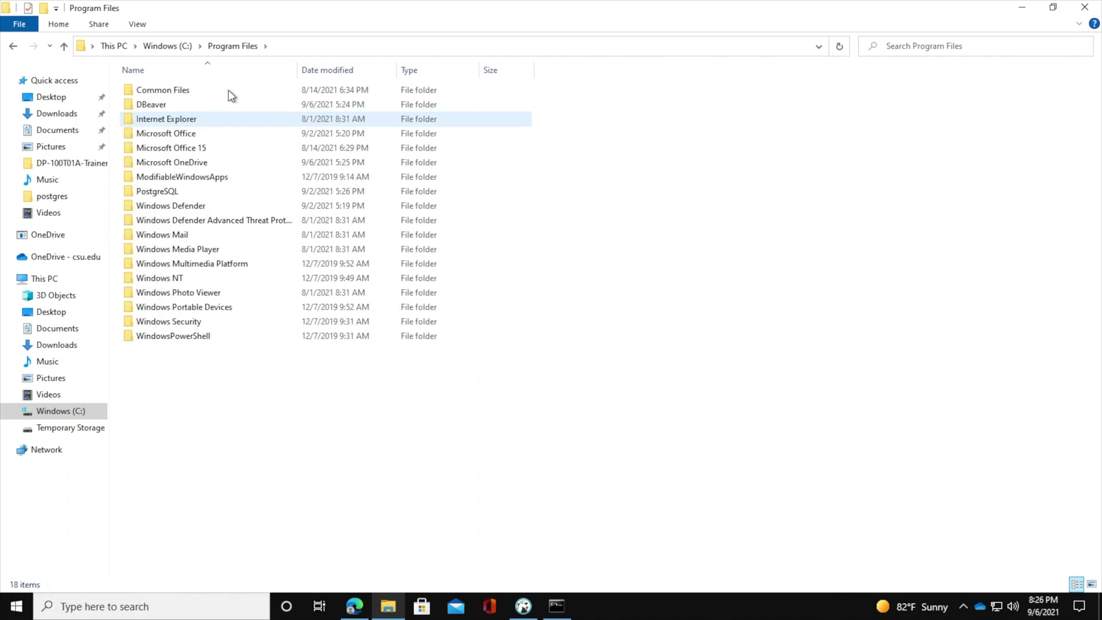
double_click(182, 196)
double_click(146, 92)
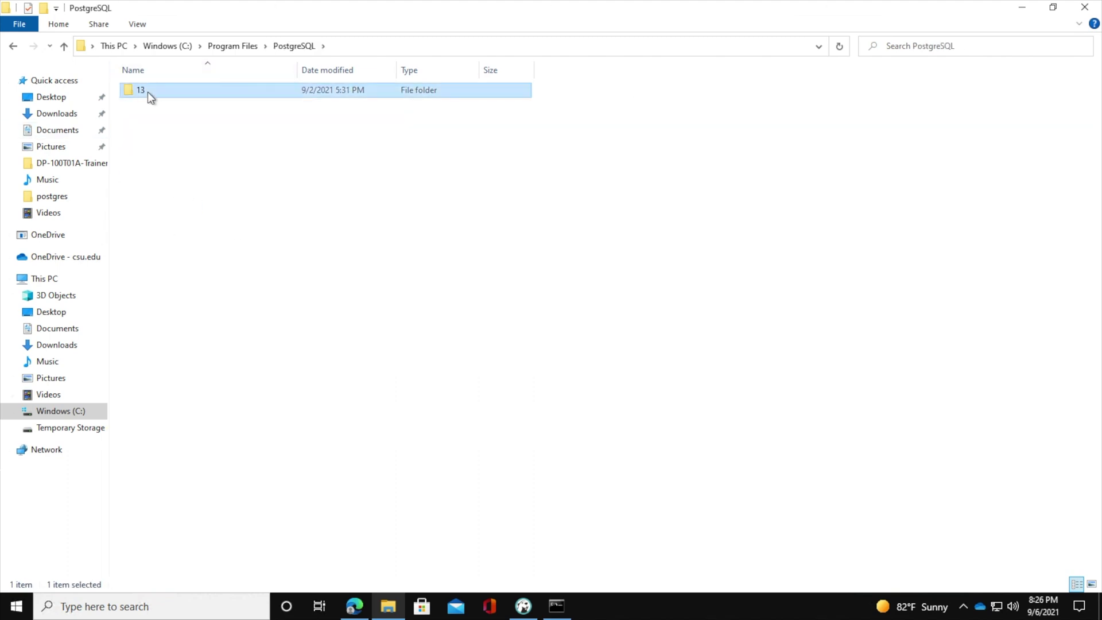
double_click(145, 92)
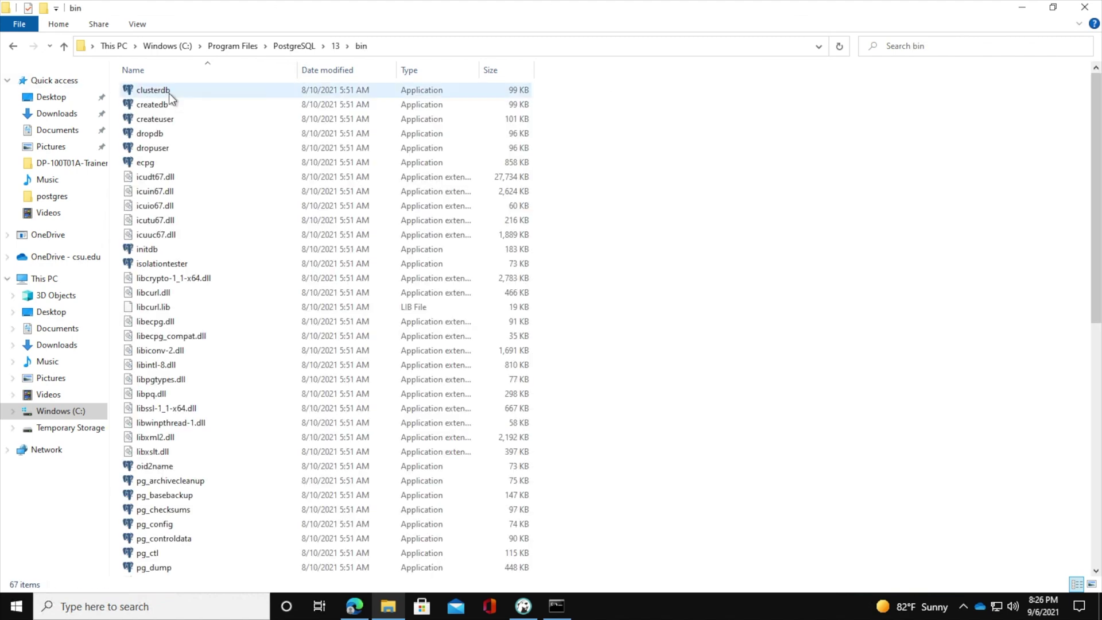
Step: Copy the bin folder's full path from the address bar
left_click(382, 46)
right_click(194, 47)
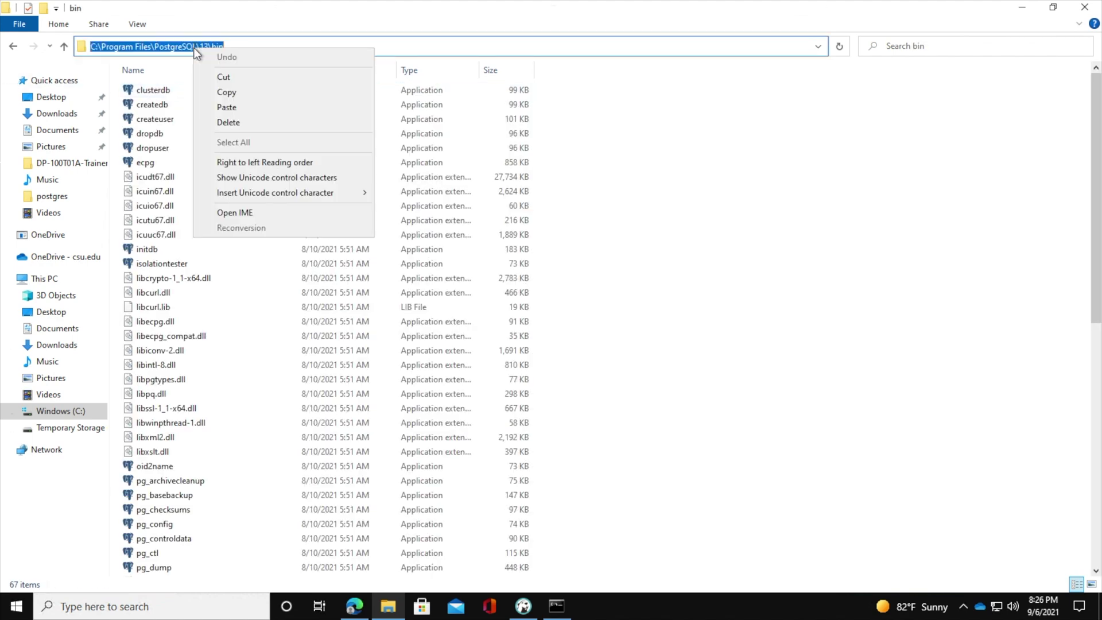
left_click(243, 91)
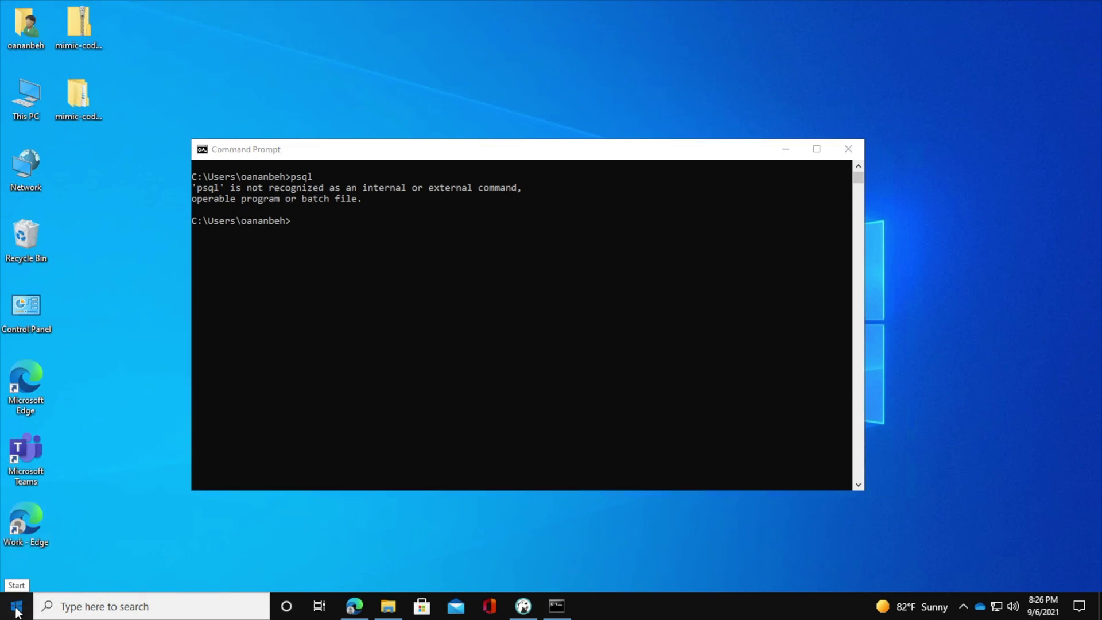
Step: Find 'Edit the system environment variables' in Start search and open System Properties
left_click(16, 606)
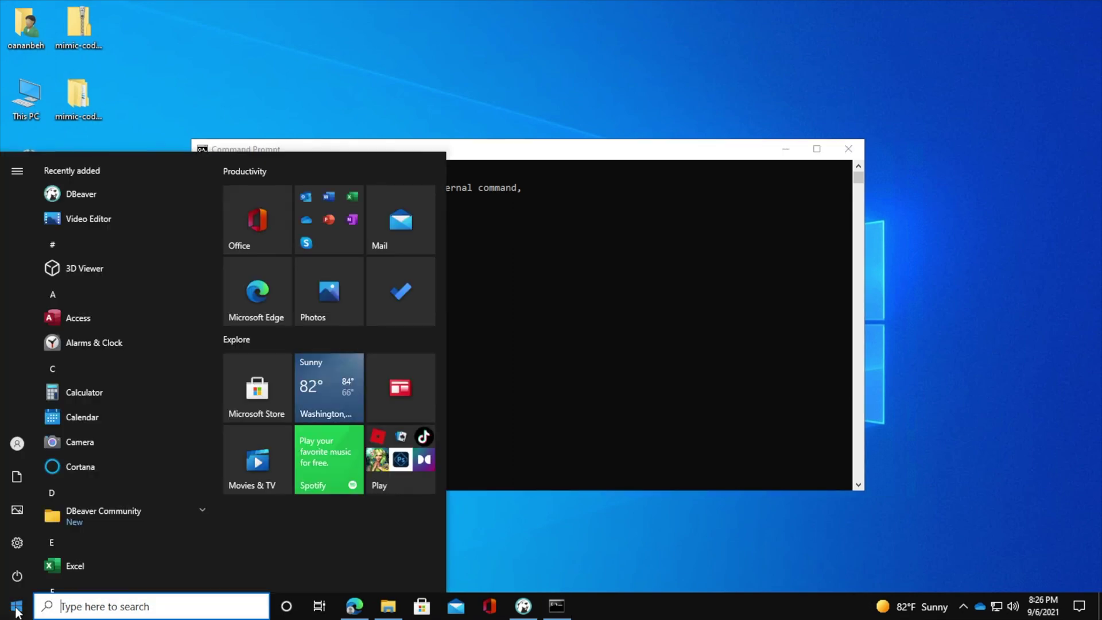
type("edit")
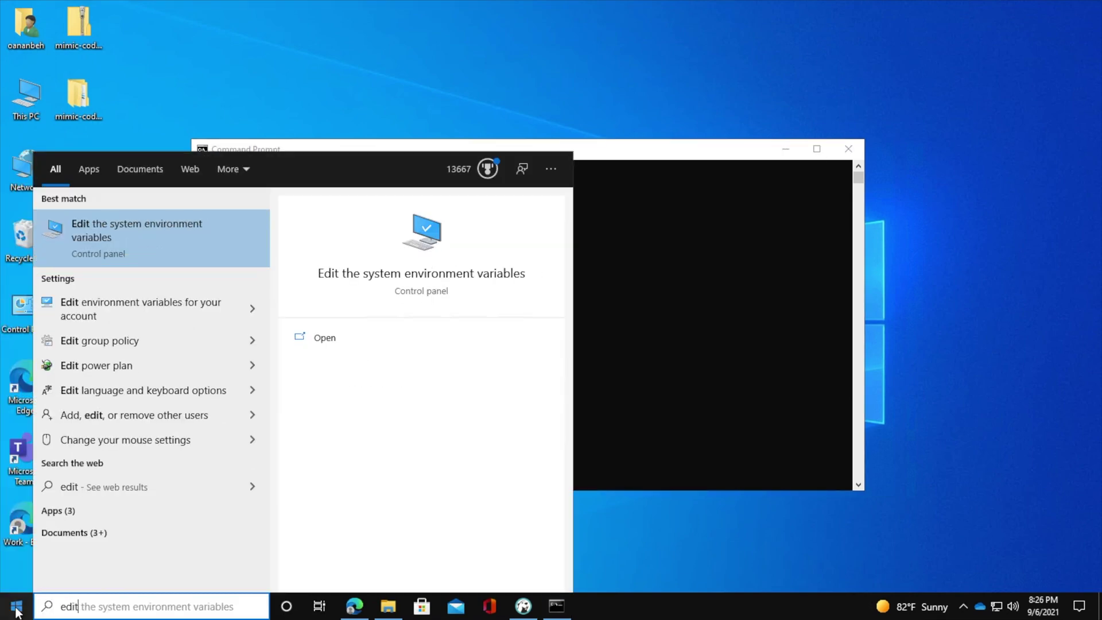
left_click(152, 307)
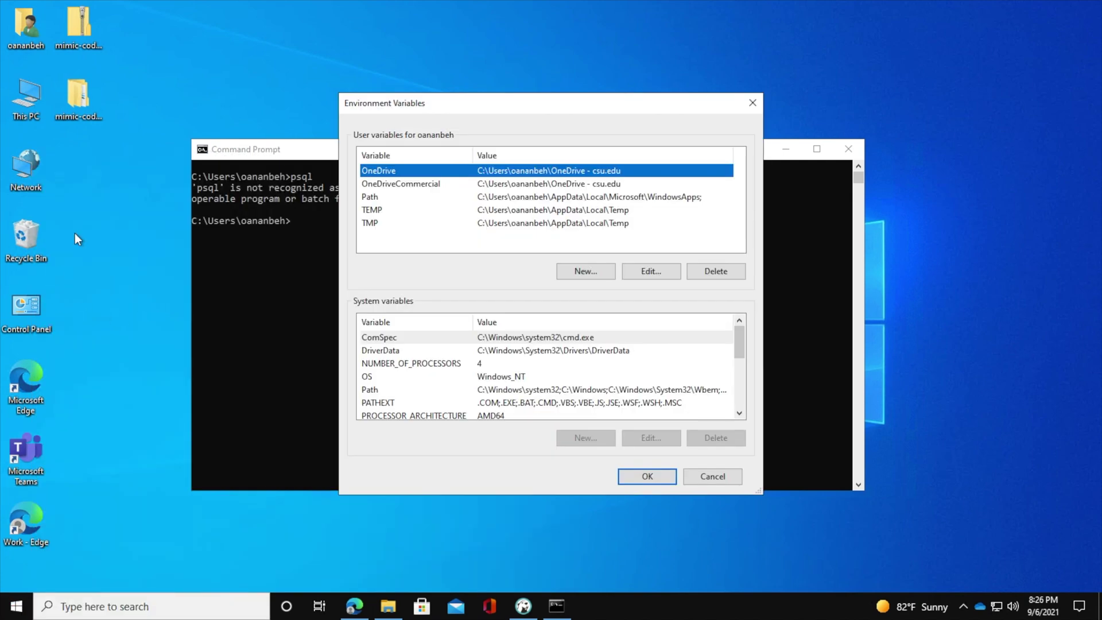
left_click(647, 476)
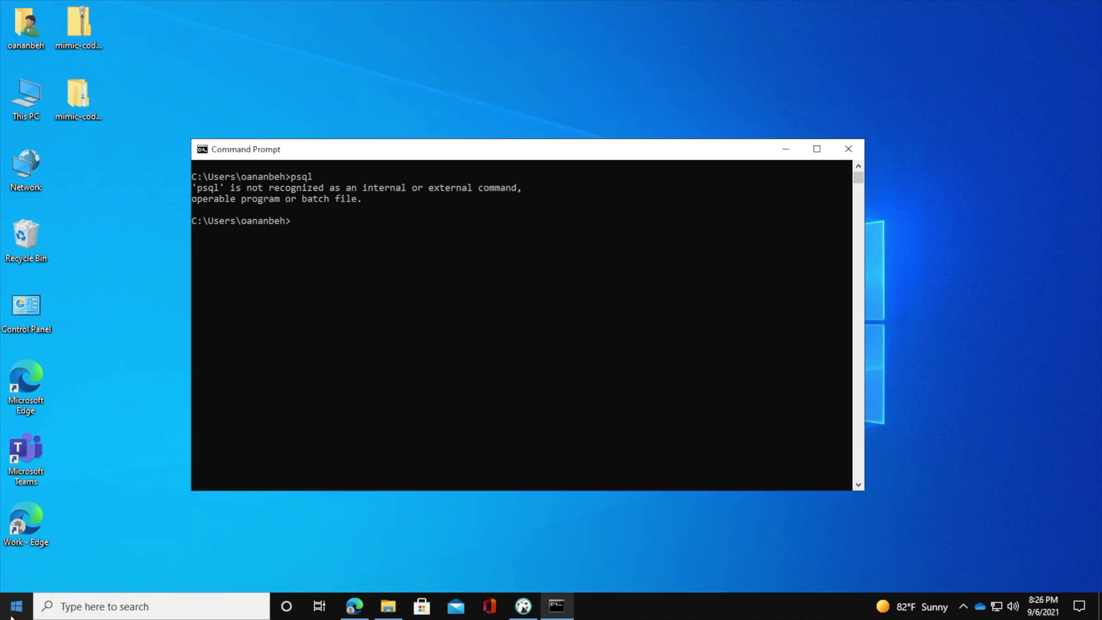
left_click(15, 606)
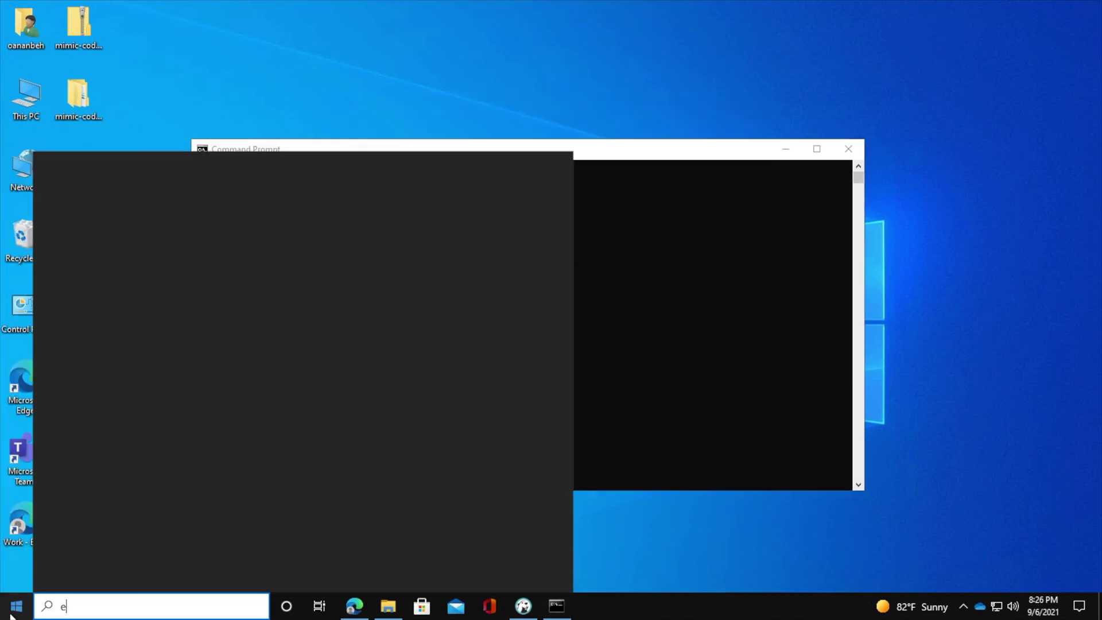
type("edit")
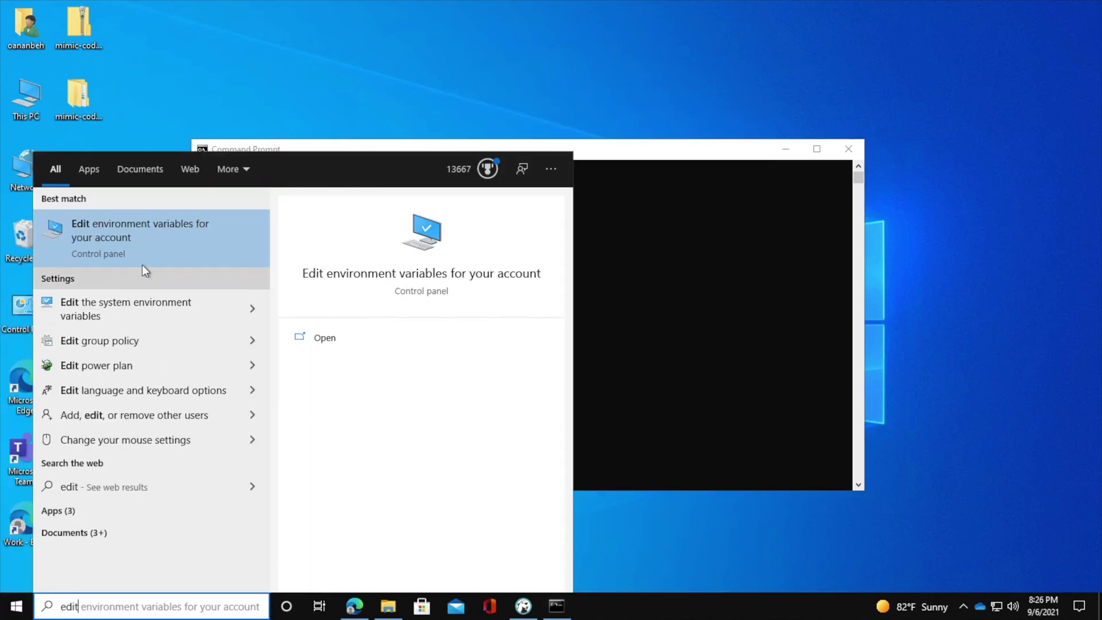
left_click(120, 236)
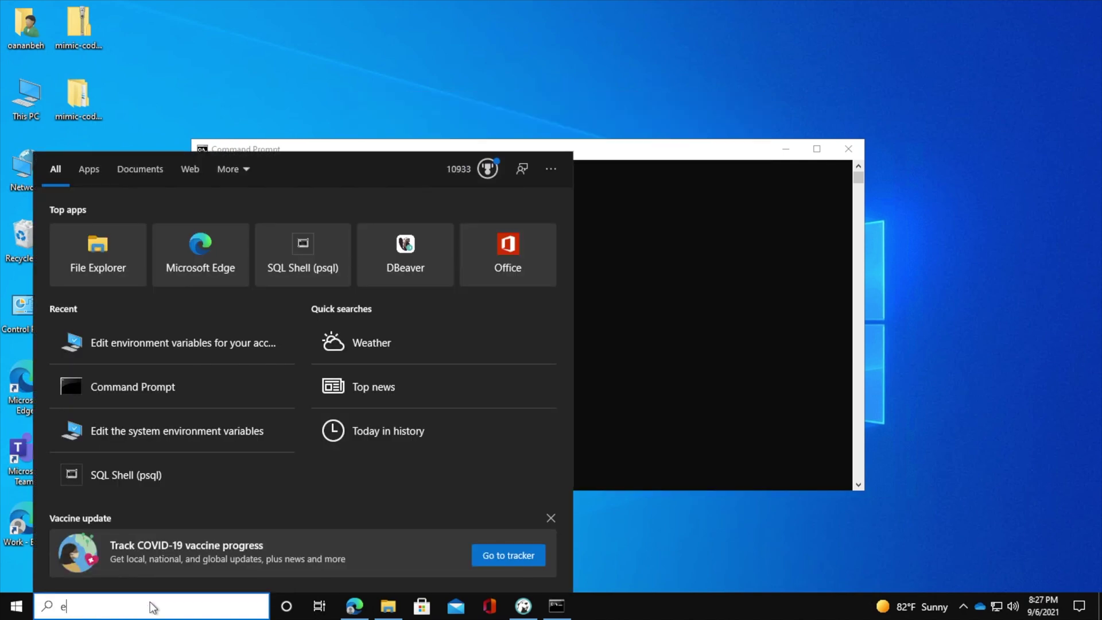
type("edit")
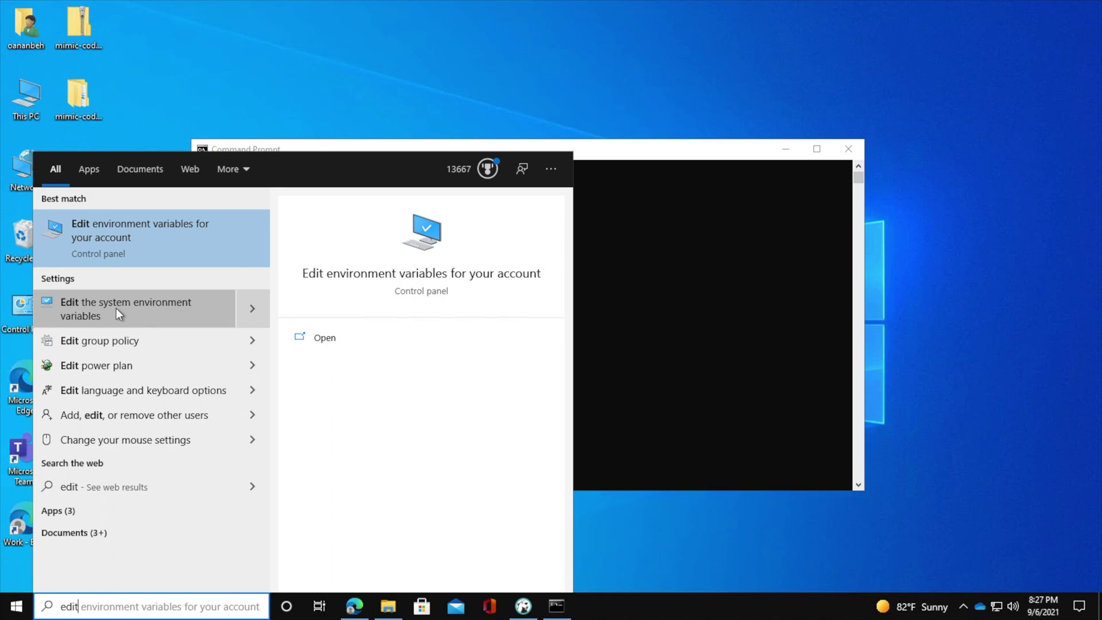
left_click(117, 308)
Step: Open Environment Variables and edit the Path entry under System variables
left_click_drag(182, 66, 408, 63)
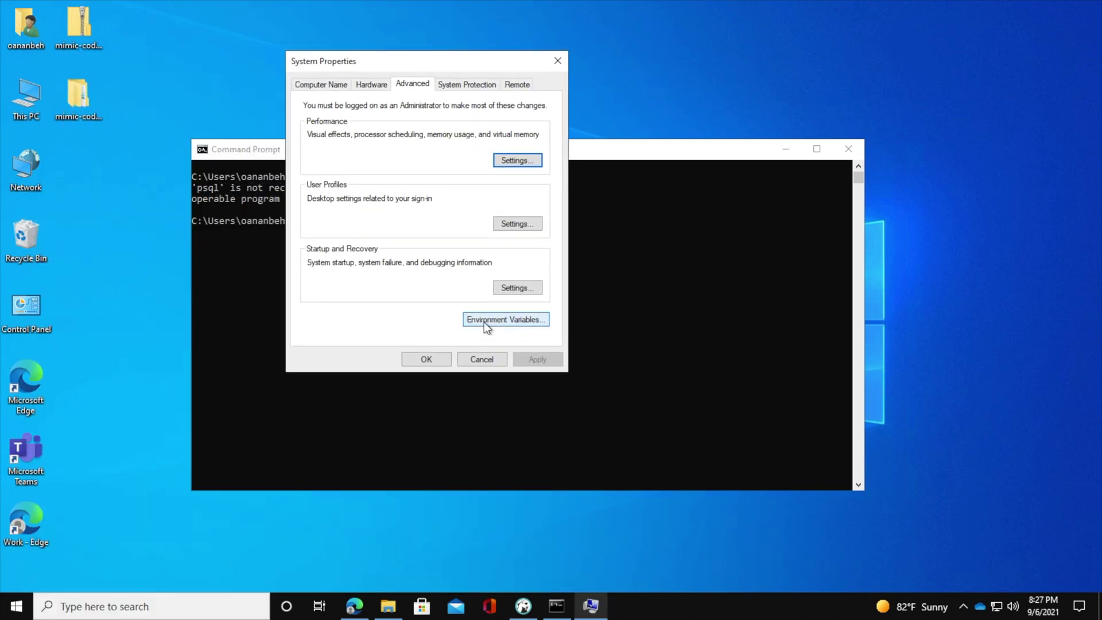
left_click(506, 326)
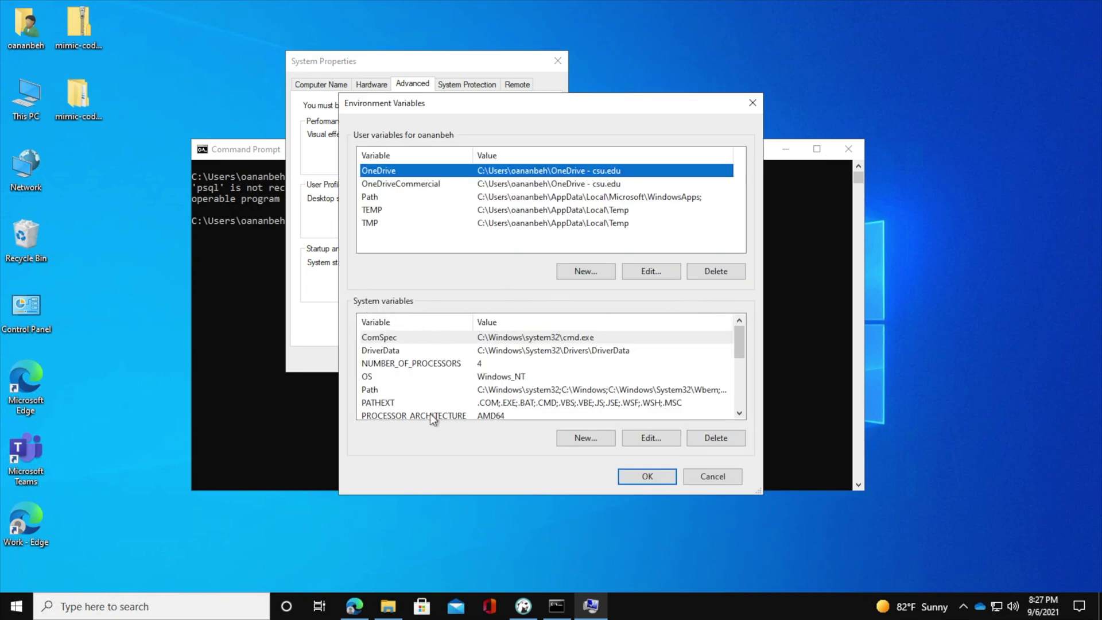
left_click(391, 391)
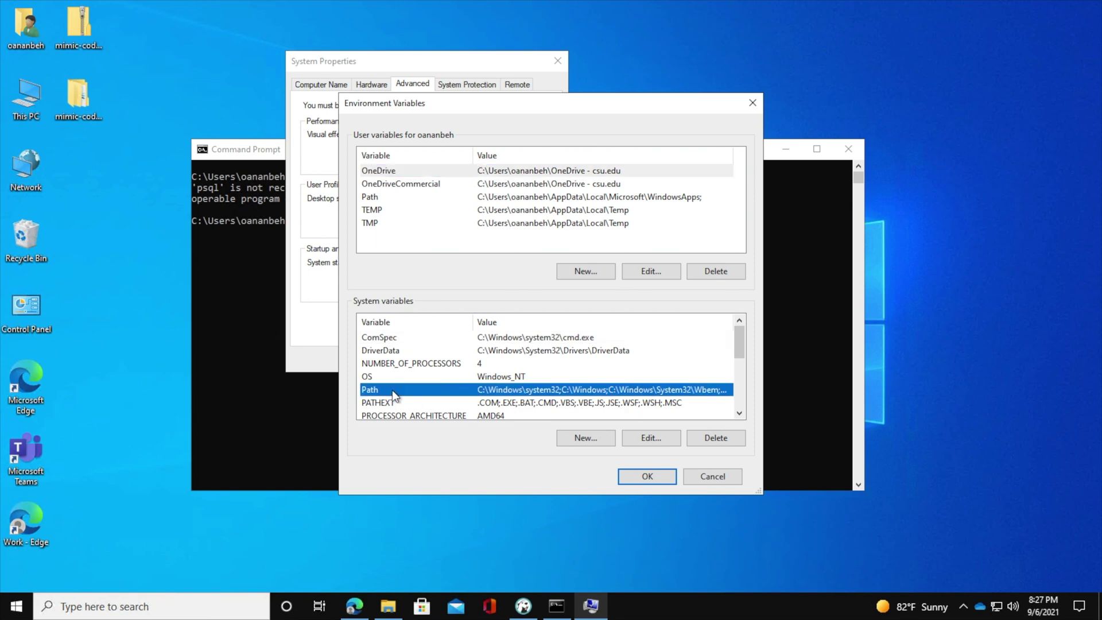
left_click(650, 437)
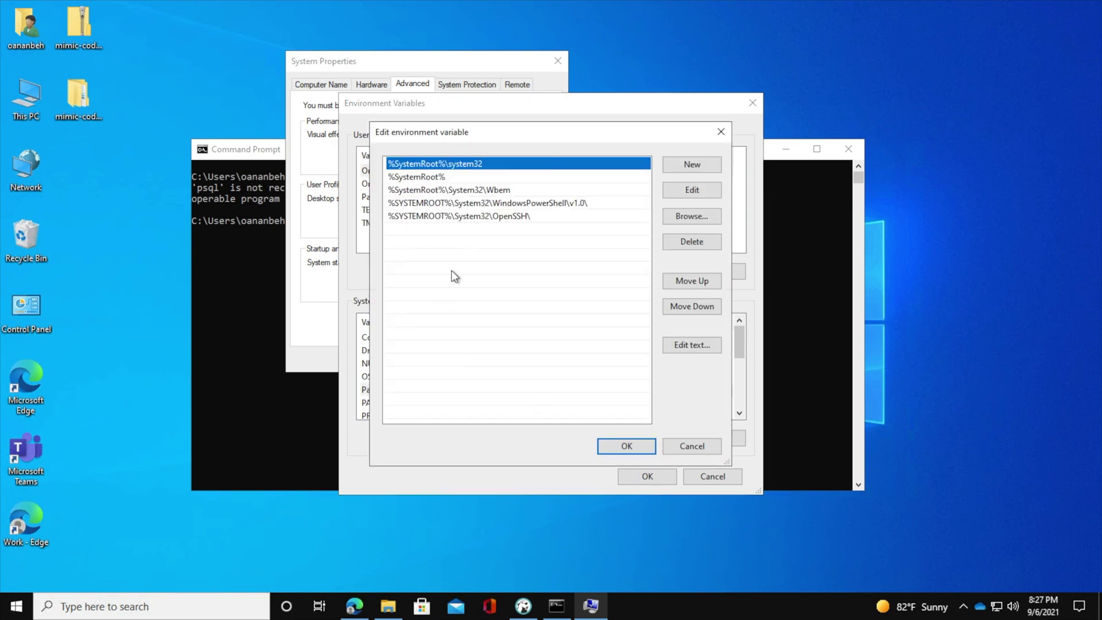
Step: Paste C:\Program Files\PostgreSQL\13\bin\ into a new Path entry and confirm it
left_click(453, 236)
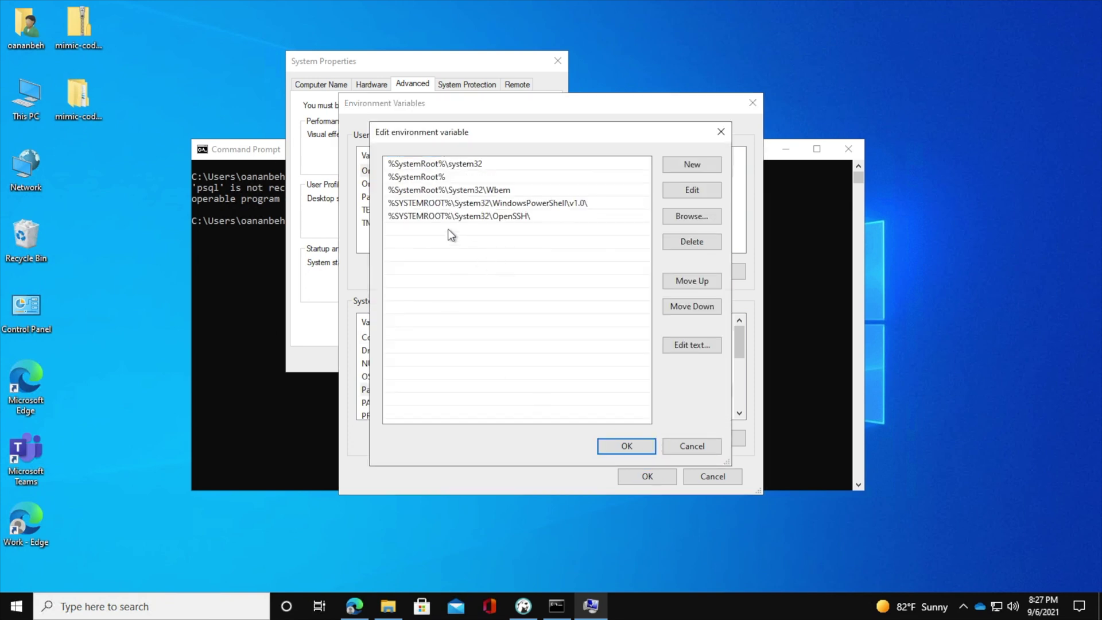
left_click(691, 164)
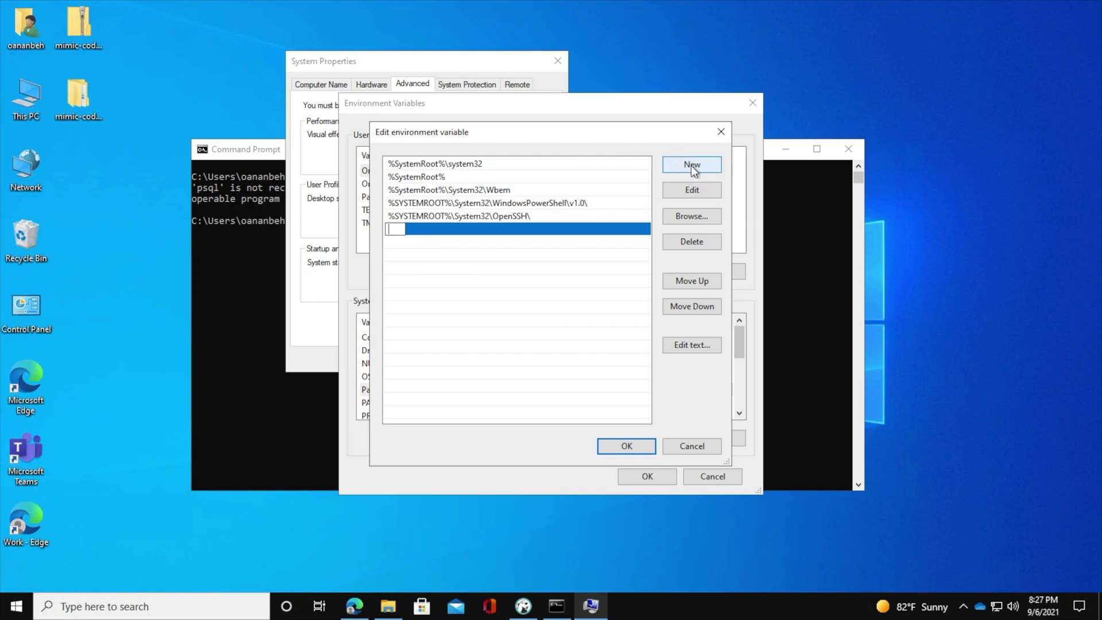
right_click(396, 228)
left_click(490, 287)
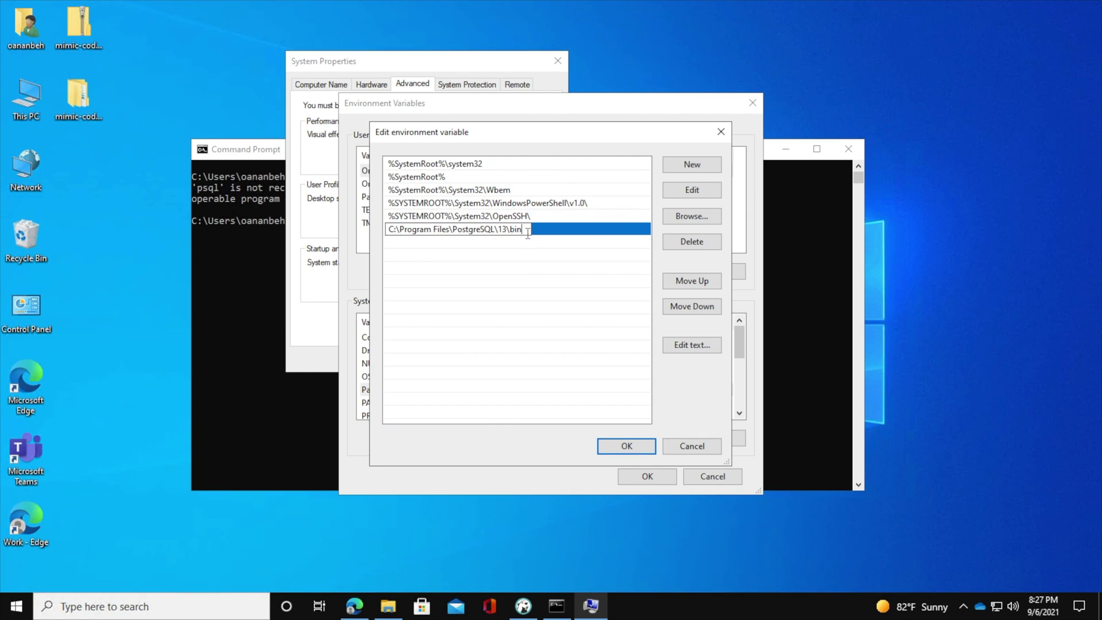
type("\\")
left_click(541, 249)
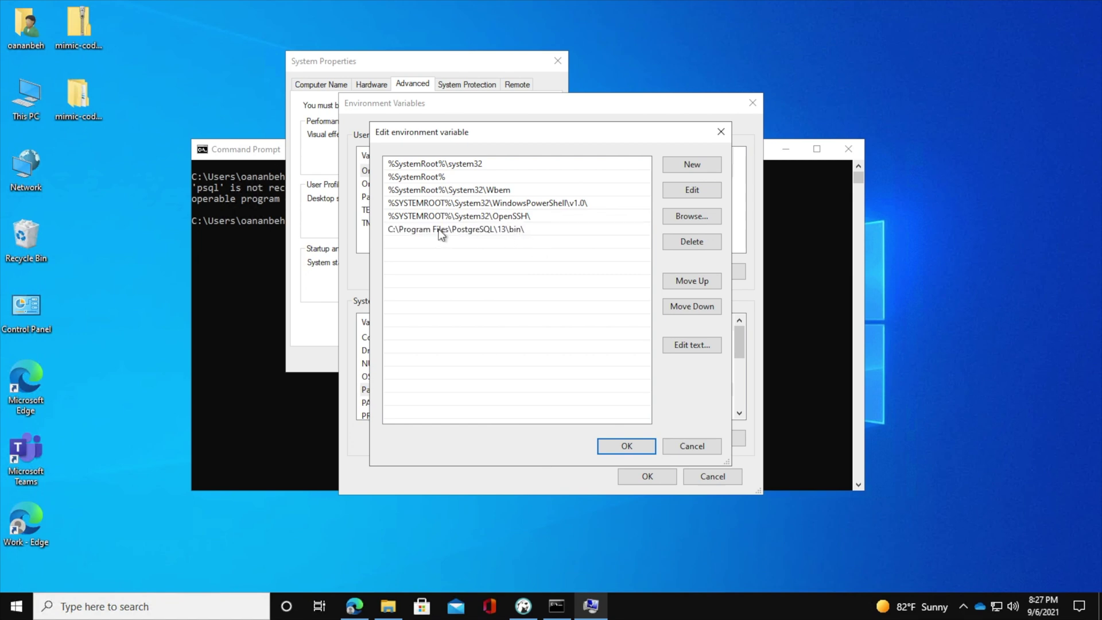
Step: Confirm the Environment Variables and System Properties dialogs, then return to Command Prompt
left_click(622, 446)
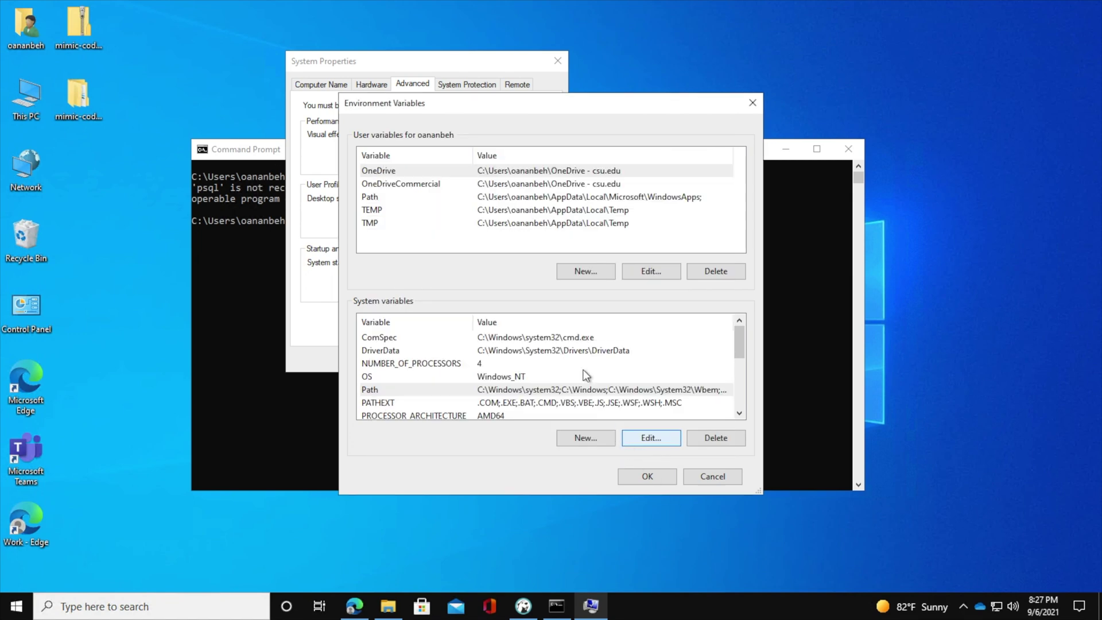
left_click(657, 474)
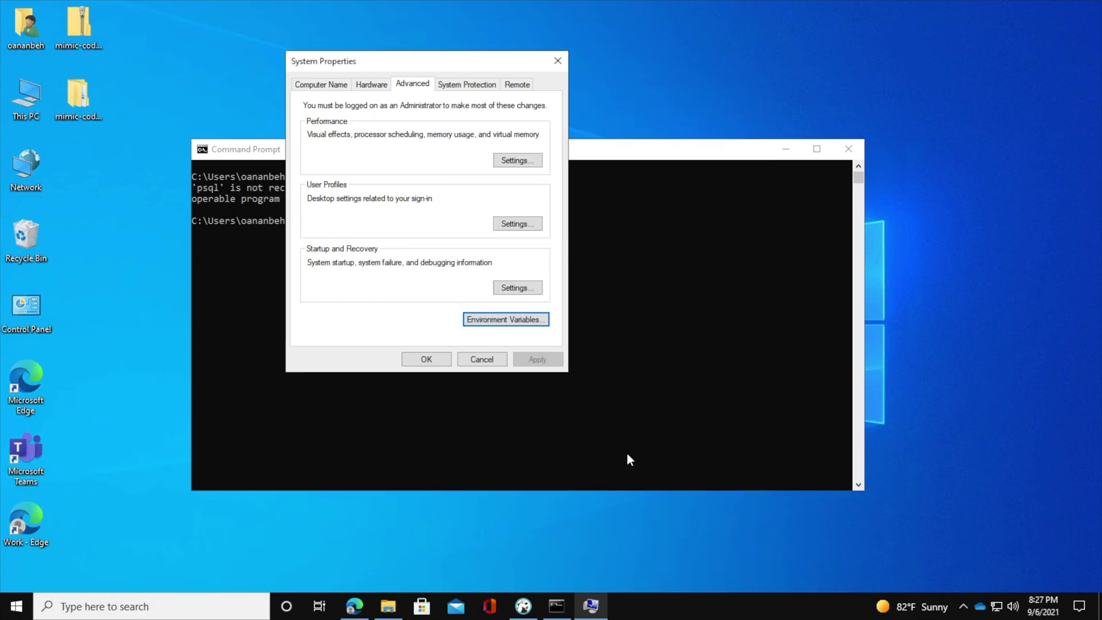
left_click(428, 358)
left_click(345, 227)
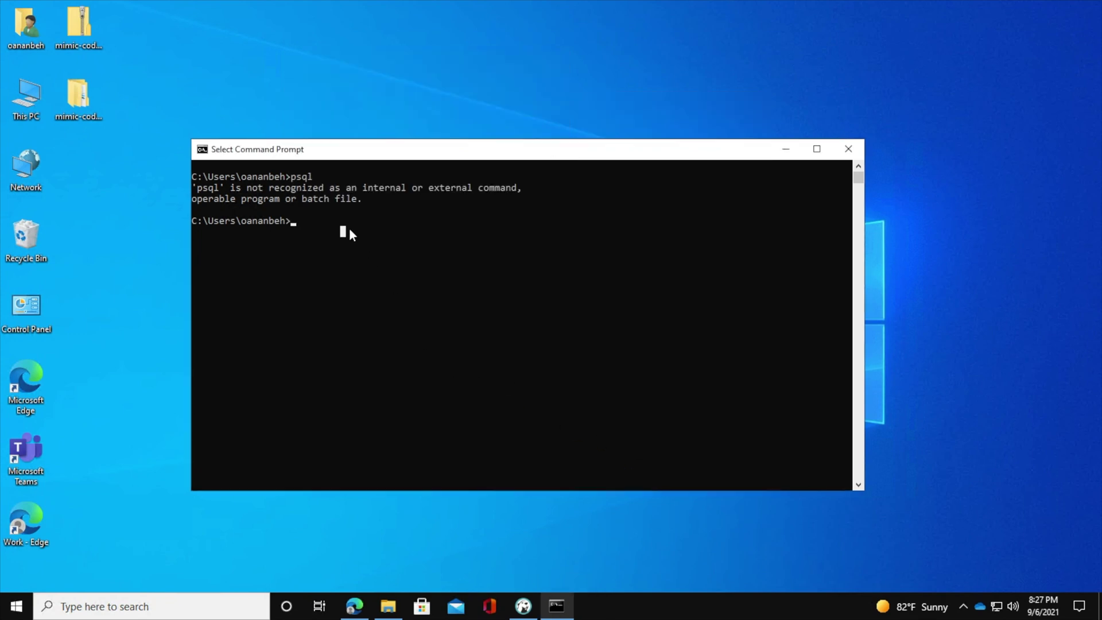